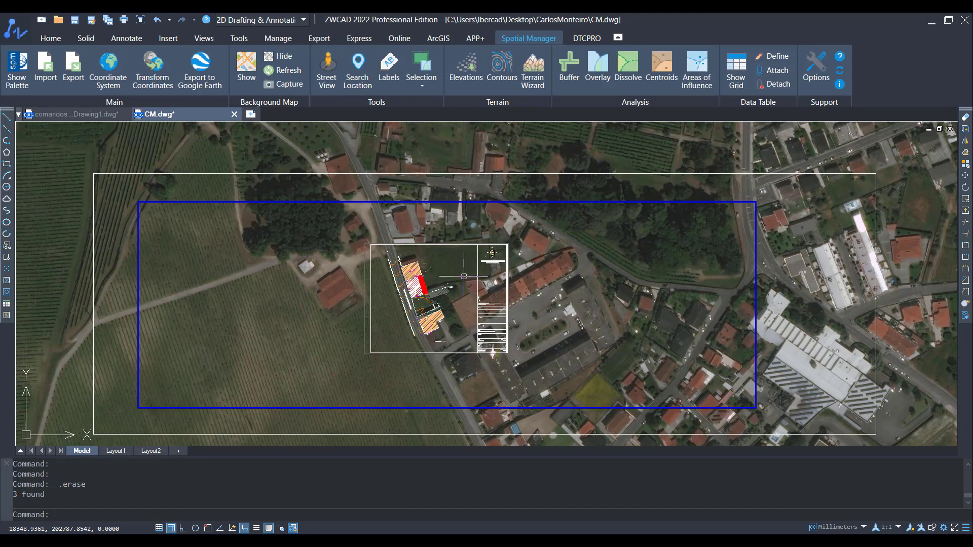
scroll(441, 276, "down", 3)
scroll(413, 293, "up", 5)
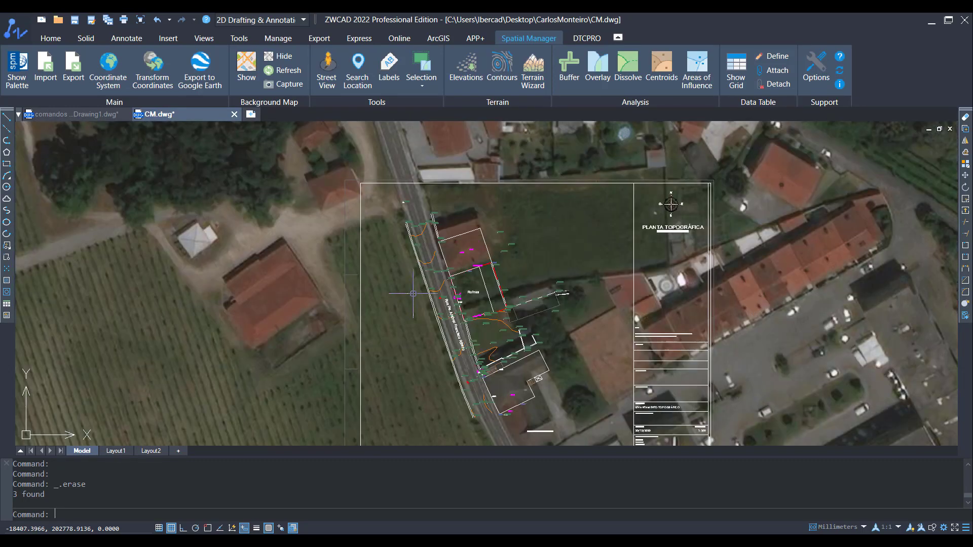
scroll(413, 294, "up", 3)
scroll(413, 329, "up", 2)
middle_click_drag(557, 329, 485, 248)
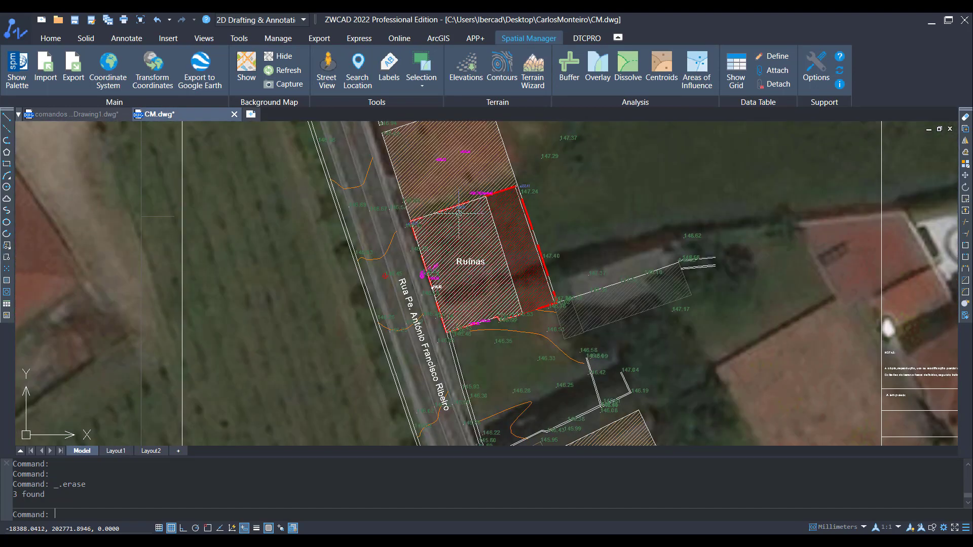
scroll(459, 213, "down", 2)
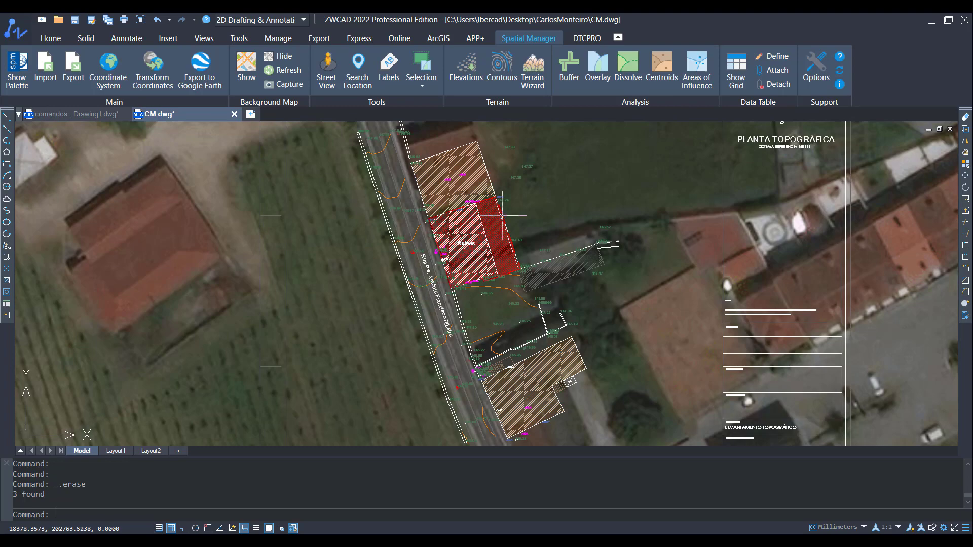
scroll(460, 214, "up", 2)
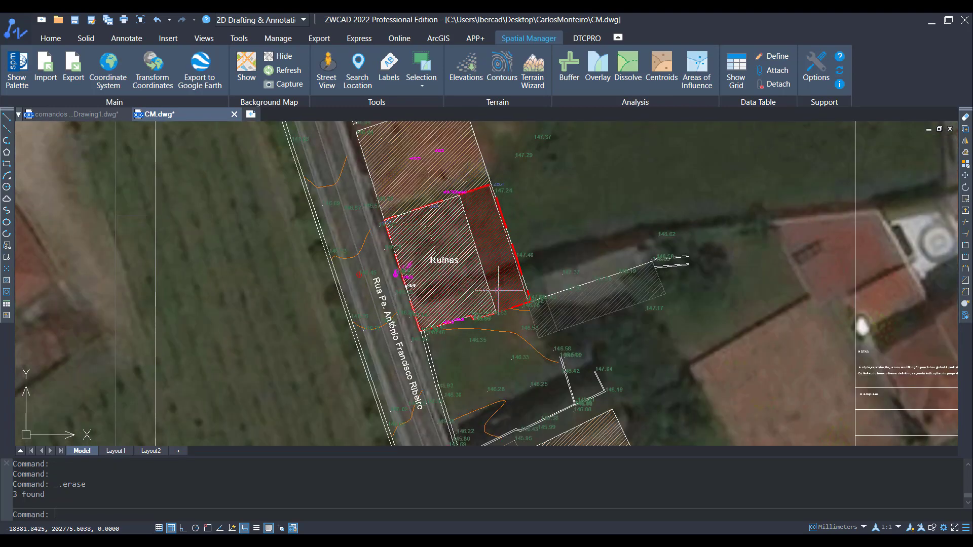
scroll(498, 269, "up", 1)
scroll(507, 264, "up", 2)
scroll(522, 253, "down", 2)
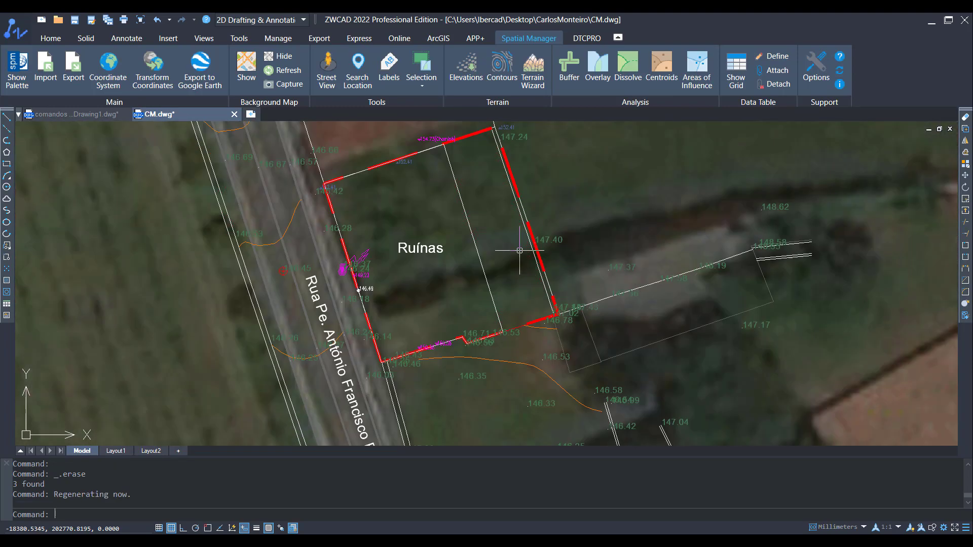
scroll(456, 246, "down", 1)
scroll(436, 243, "down", 3)
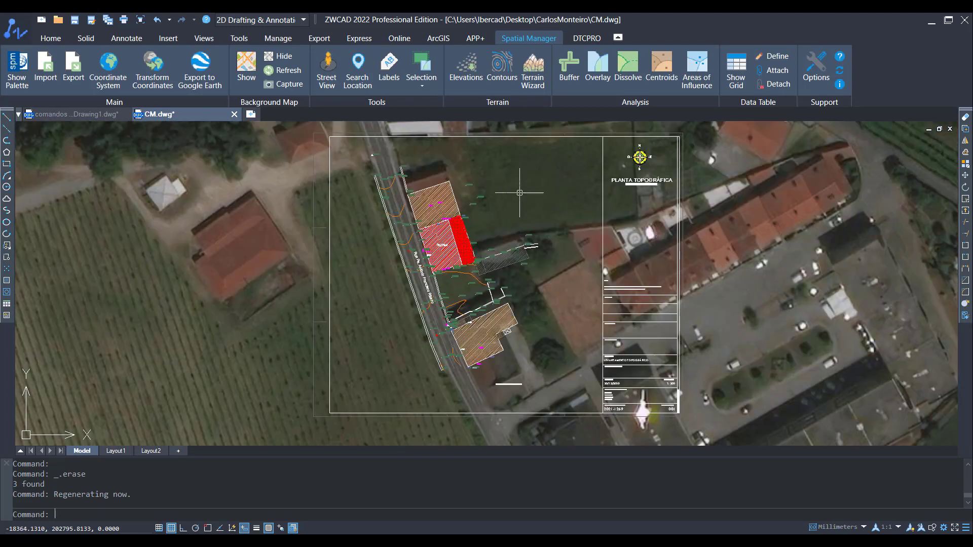
mouse_move(521, 192)
middle_mouse_down()
mouse_move(388, 285)
mouse_move(407, 263)
middle_mouse_up()
scroll(579, 215, "up", 3)
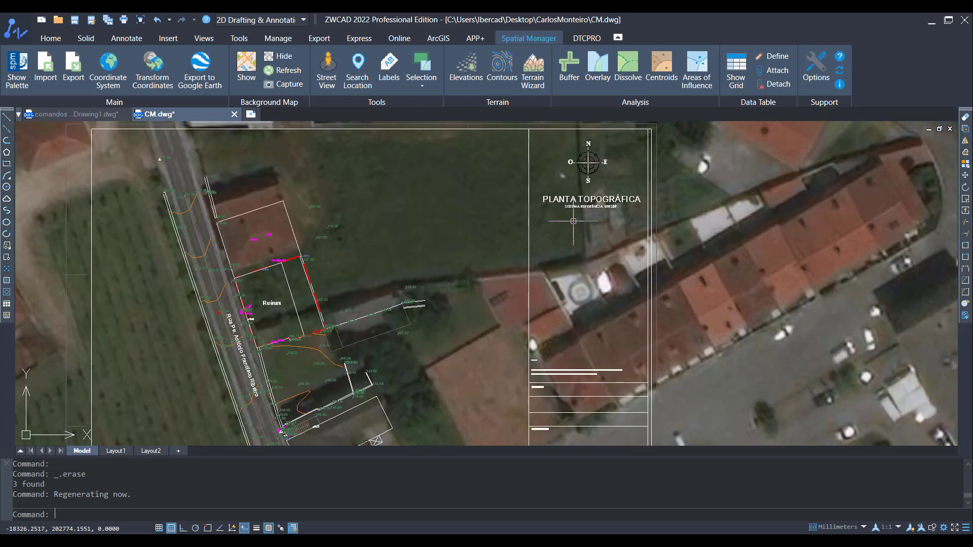
scroll(579, 214, "up", 3)
scroll(579, 215, "up", 2)
middle_click_drag(579, 214, 508, 245)
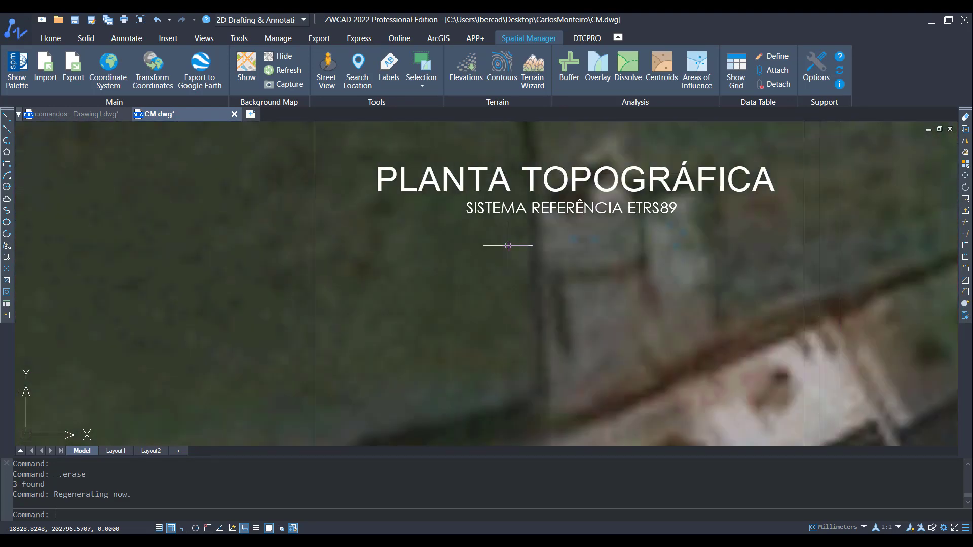
scroll(502, 251, "down", 1)
scroll(495, 255, "down", 4)
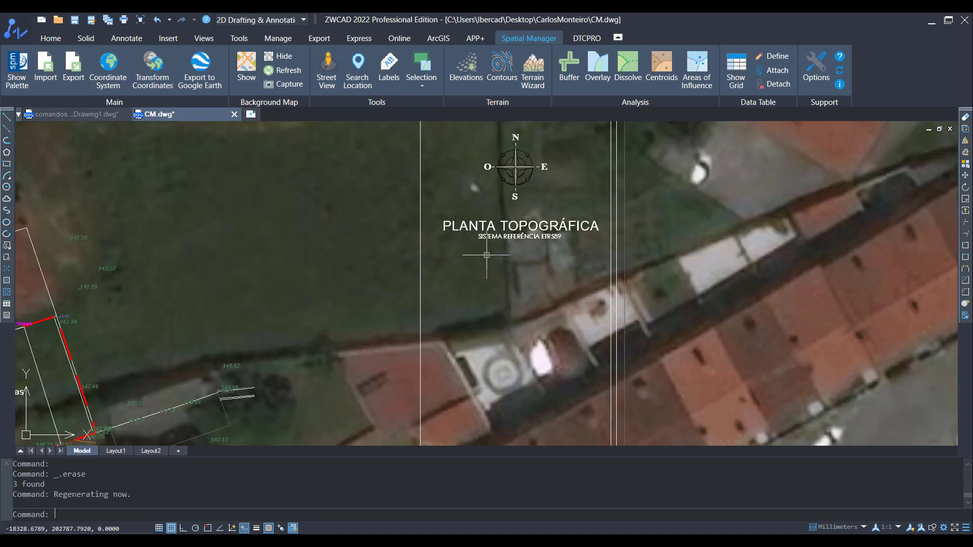
scroll(369, 271, "down", 2)
scroll(271, 264, "down", 1)
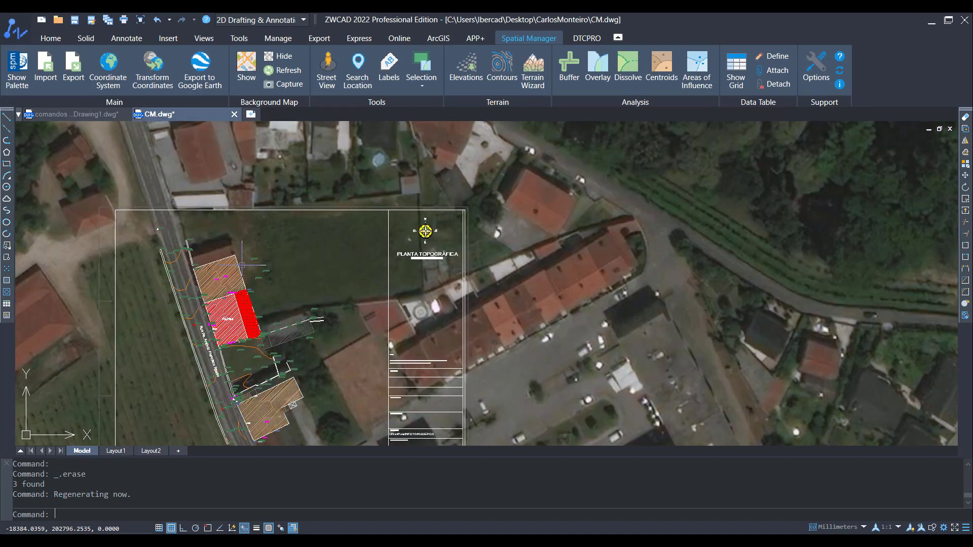
middle_click_drag(271, 264, 427, 218)
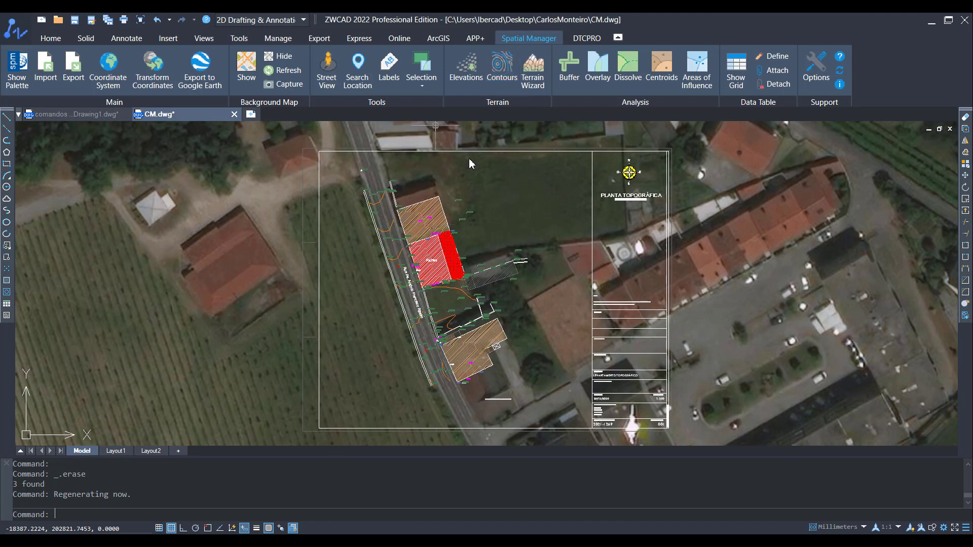
scroll(438, 244, "up", 2)
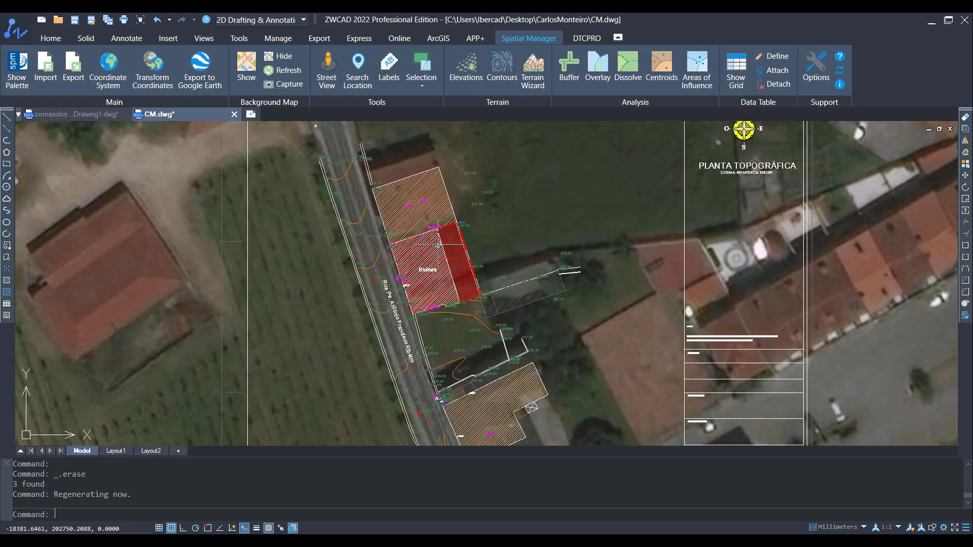
scroll(438, 244, "down", 3)
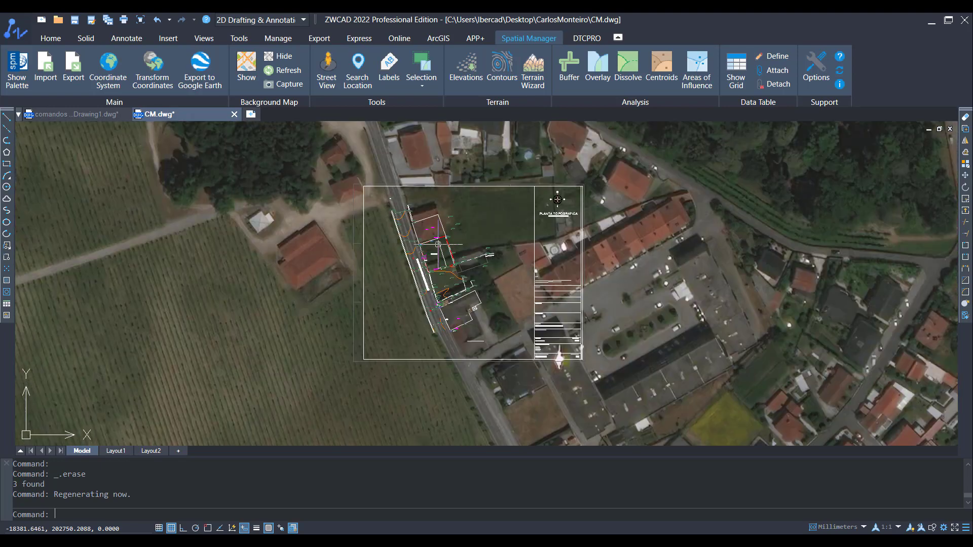
scroll(438, 245, "down", 3)
scroll(632, 178, "down", 2)
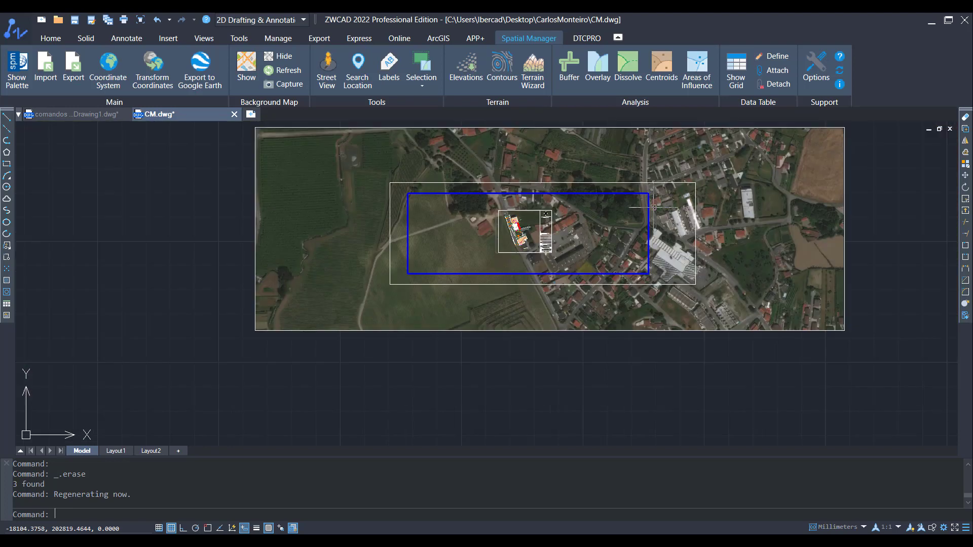
middle_click_drag(635, 220, 537, 289)
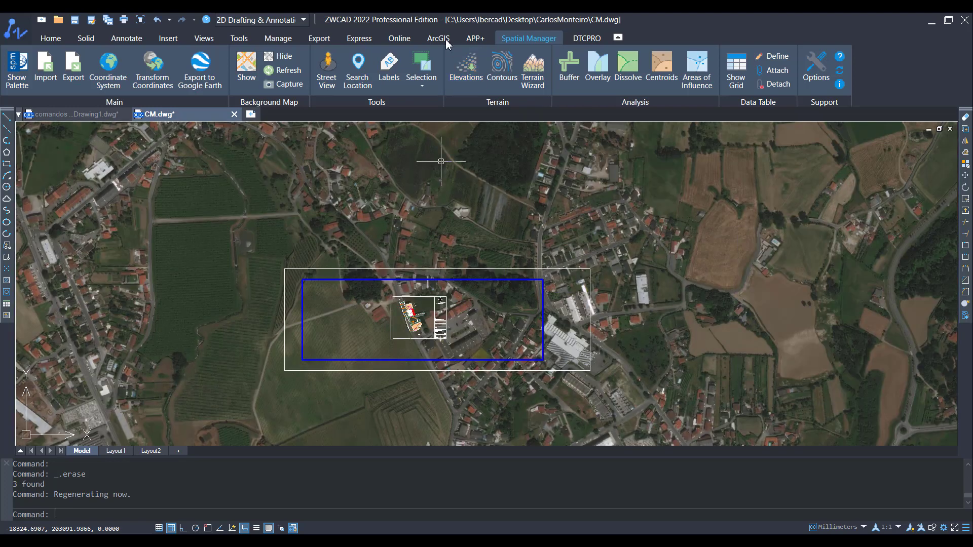
On the ArcGIS tab, window-select the aerial image and erase it.
left_click(439, 39)
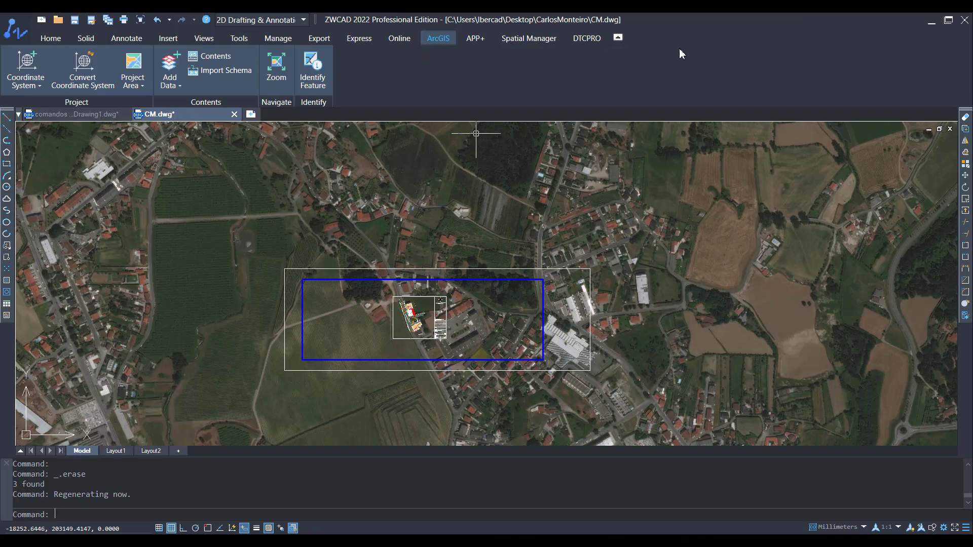
scroll(707, 156, "down", 2)
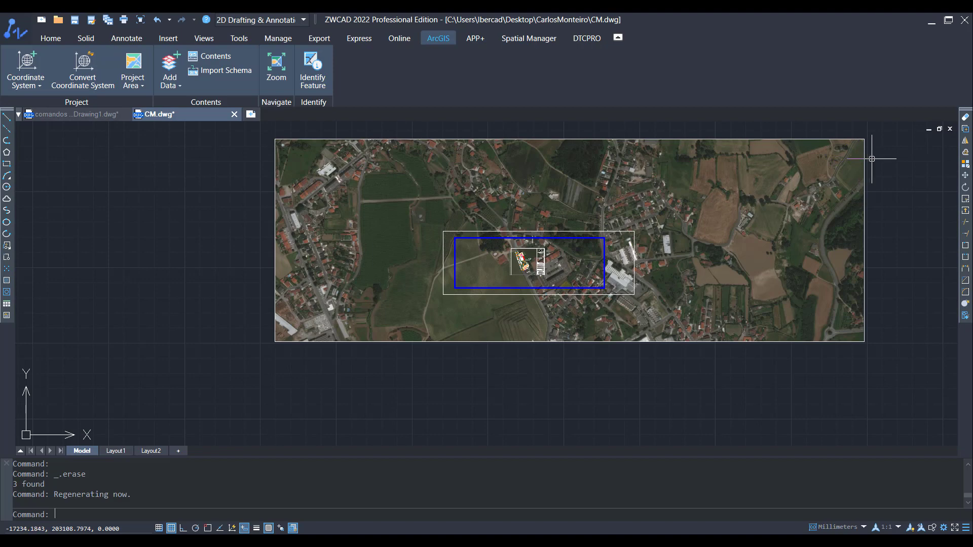
left_click(874, 155)
left_click(793, 187)
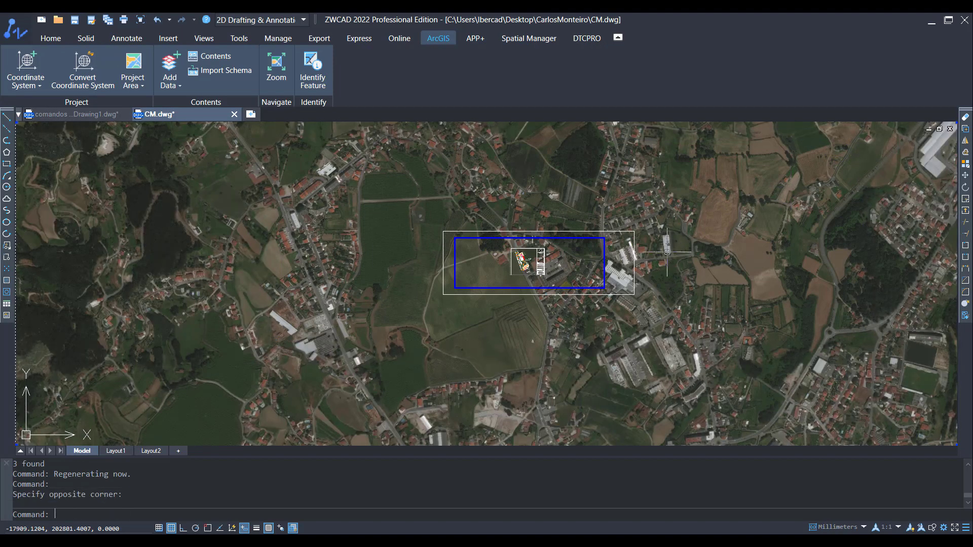
left_click(651, 252)
left_click(617, 217)
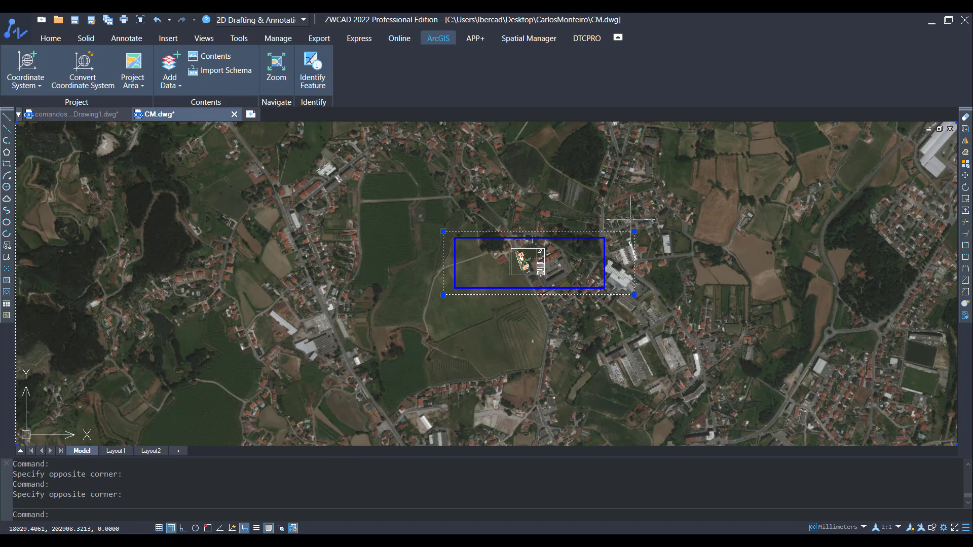
key("Delete")
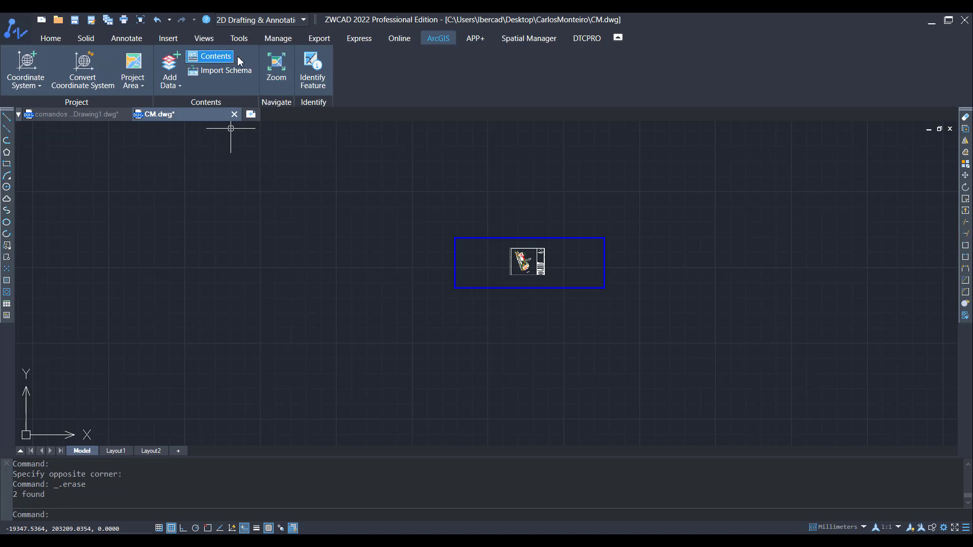
Remove the World Imagery layer from Contents and close the layers panel.
left_click(210, 56)
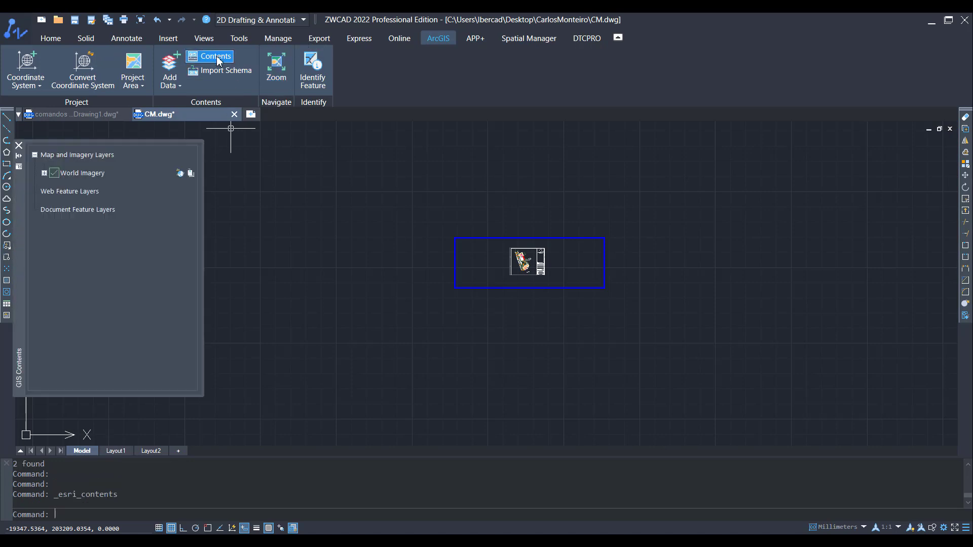
left_click(89, 178)
right_click(88, 179)
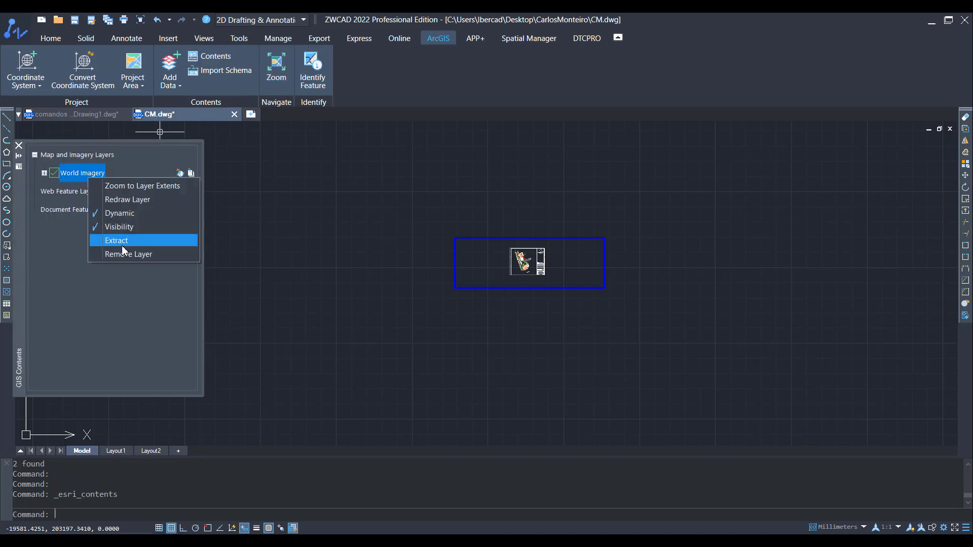
left_click(124, 252)
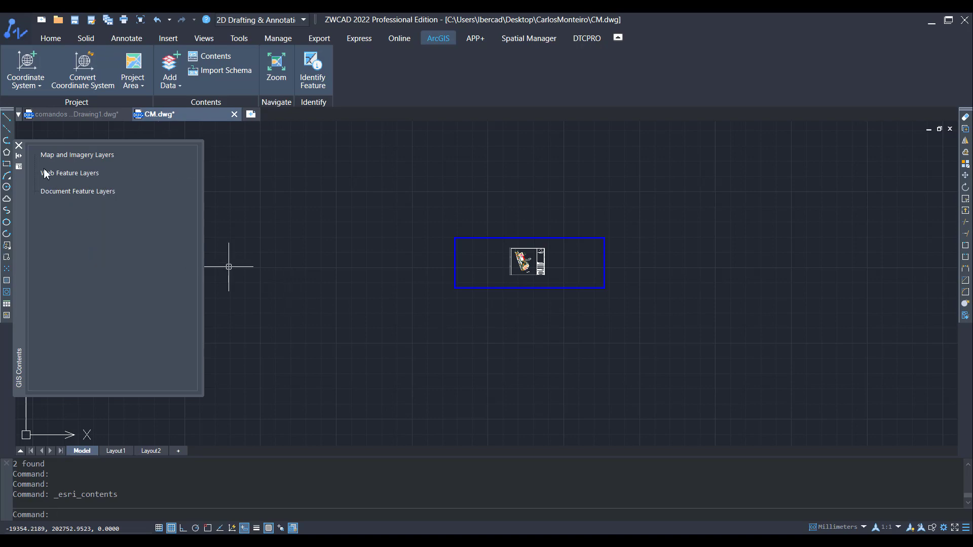
left_click(19, 145)
scroll(516, 274, "up", 3)
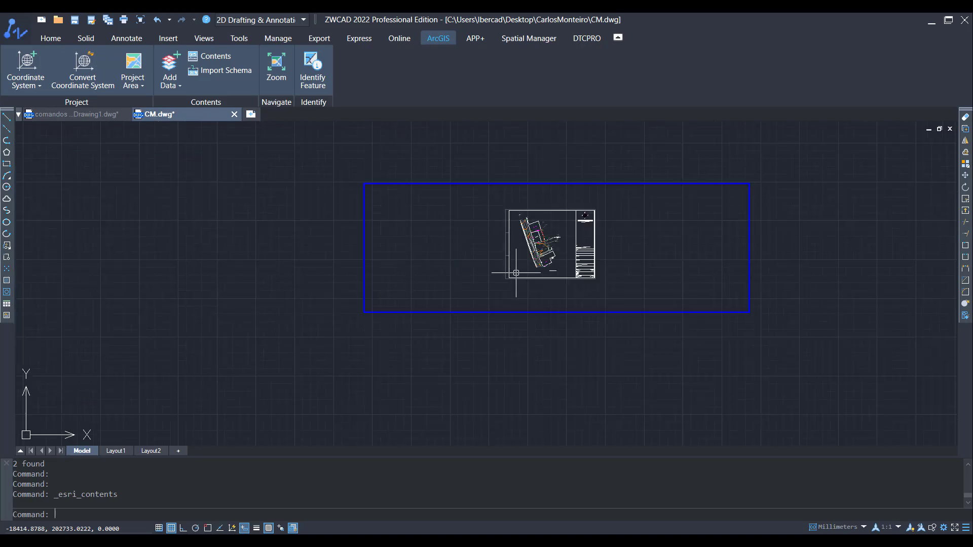
scroll(537, 253, "up", 3)
scroll(554, 236, "up", 2)
scroll(532, 284, "up", 3)
scroll(365, 397, "up", 2)
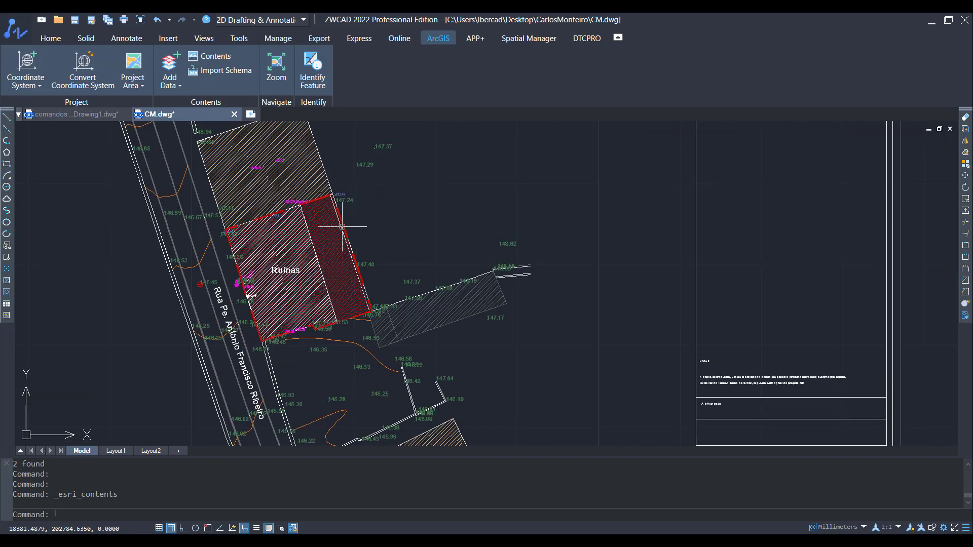
Run Spatial Manager's Export to Google Earth, triggering the missing coordinate system warning.
left_click(534, 38)
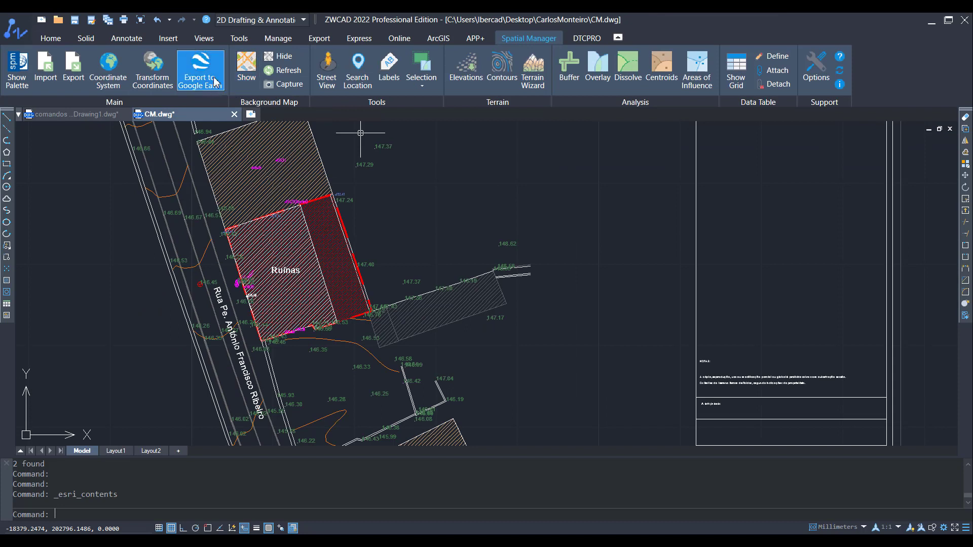
left_click(195, 71)
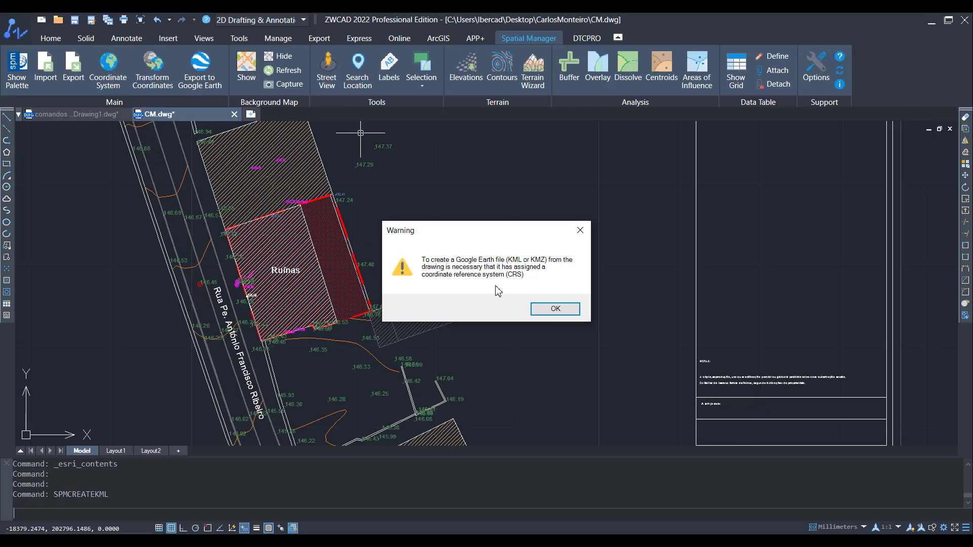
Dismiss the warning, search 'portugal' and select ETRS89 / Portugal TM06 (3763) as coordinate system.
left_click(556, 309)
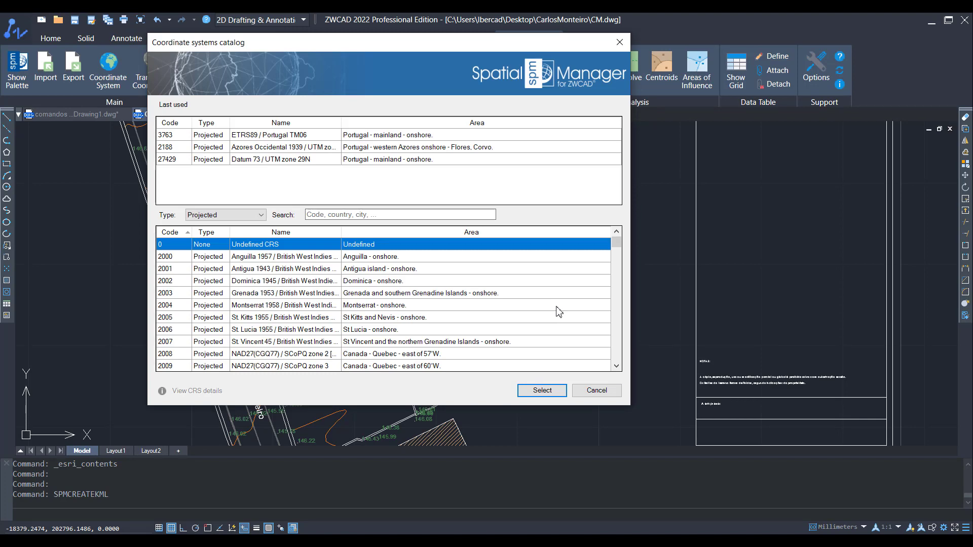
left_click(407, 213)
type("portu")
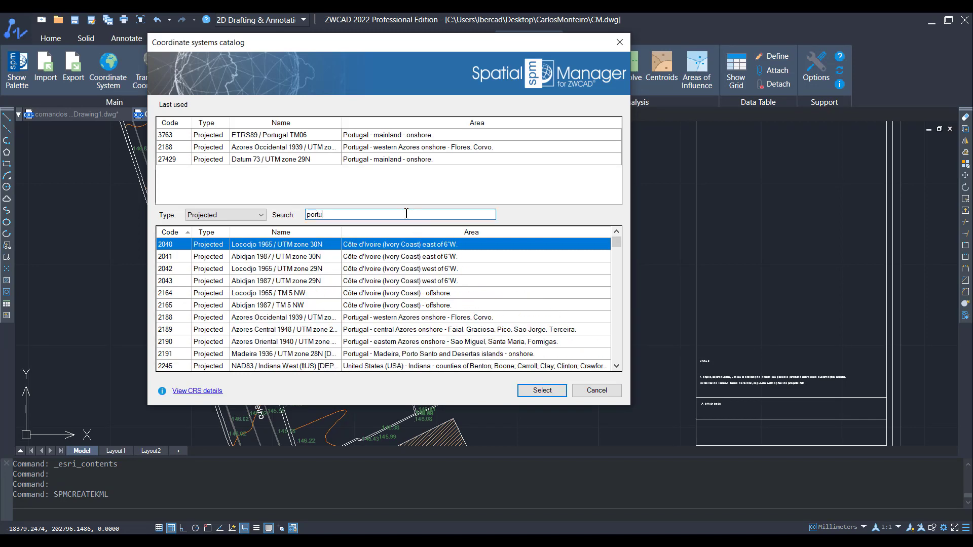
type("gal")
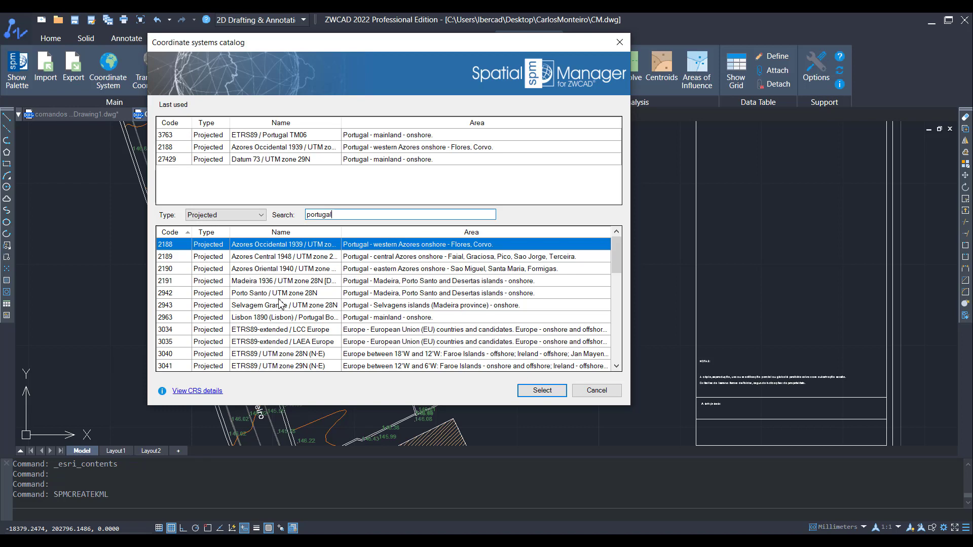
scroll(292, 321, "down", 3)
scroll(302, 330, "up", 2)
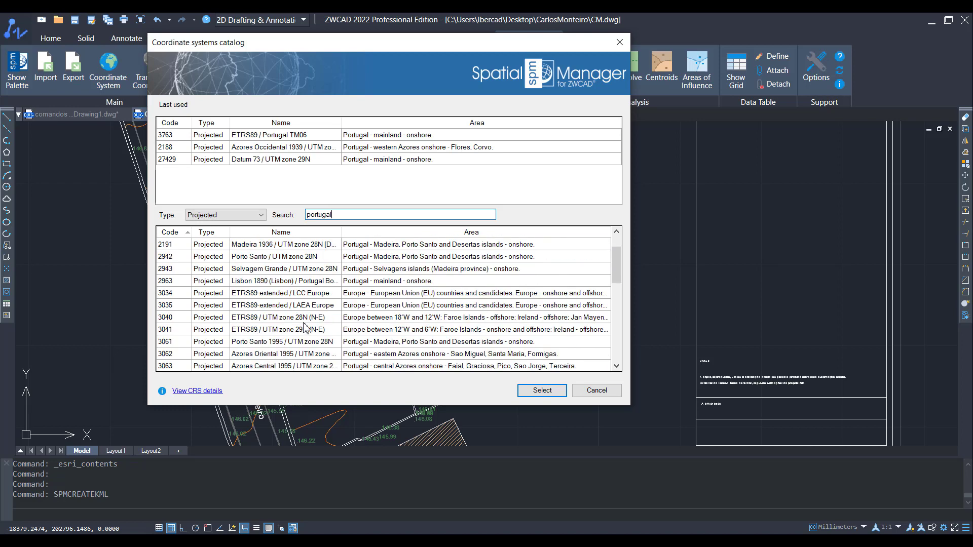
scroll(302, 329, "up", 1)
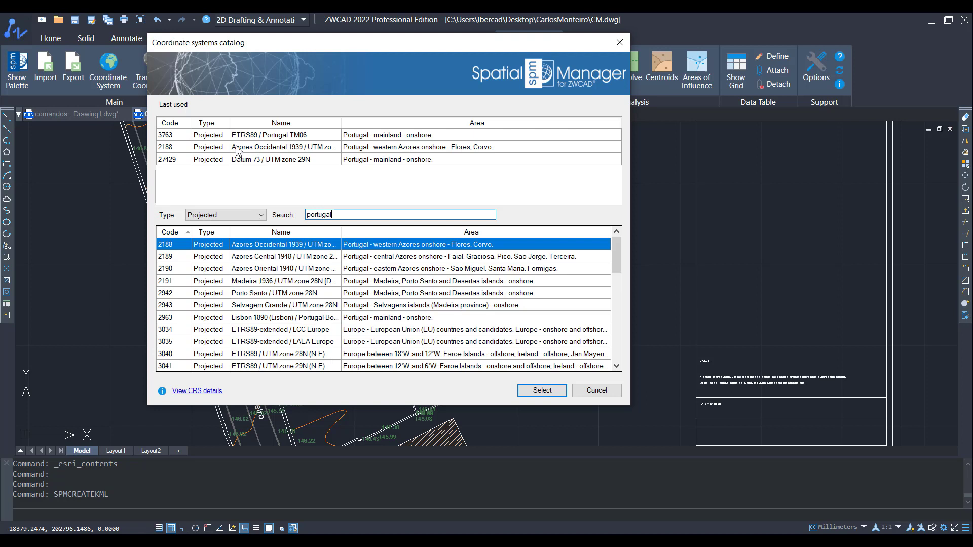
left_click(248, 136)
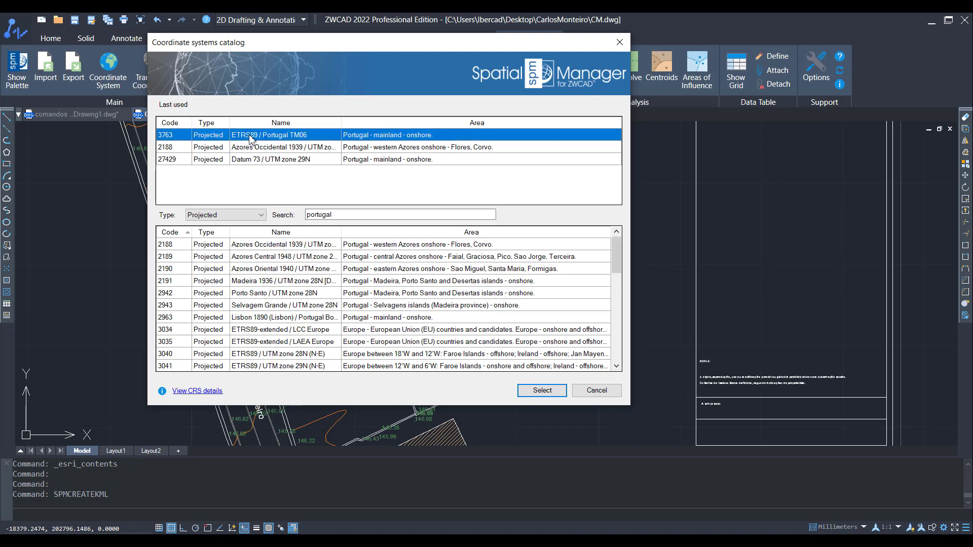
left_click(542, 391)
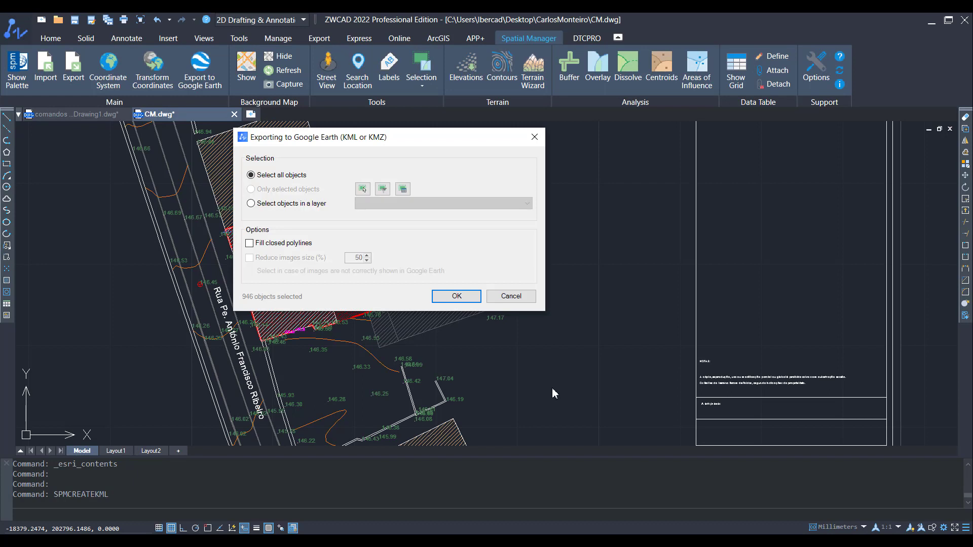
Move the export options aside, choose 'Select objects in a layer' and tick 'Fill closed polylines'.
left_click_drag(391, 140, 477, 166)
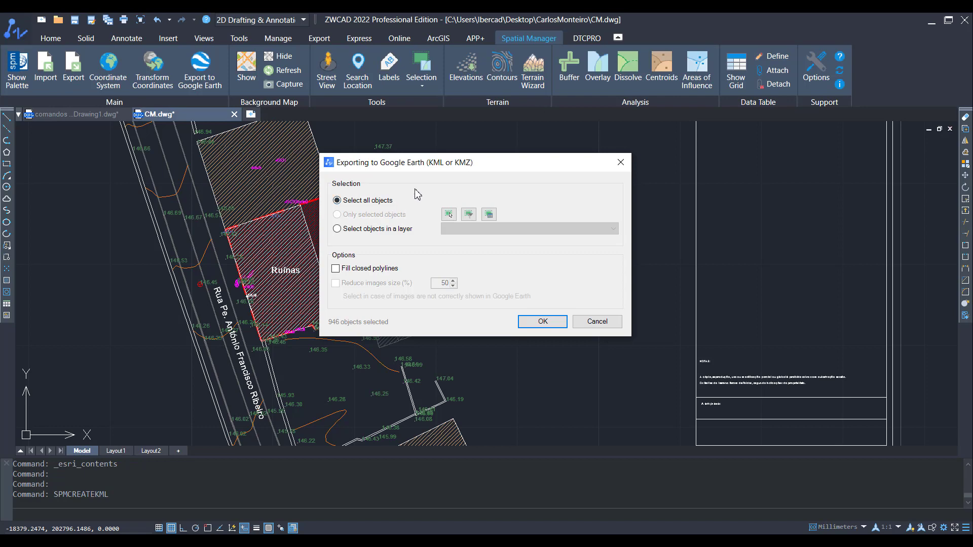
left_click_drag(421, 162, 551, 166)
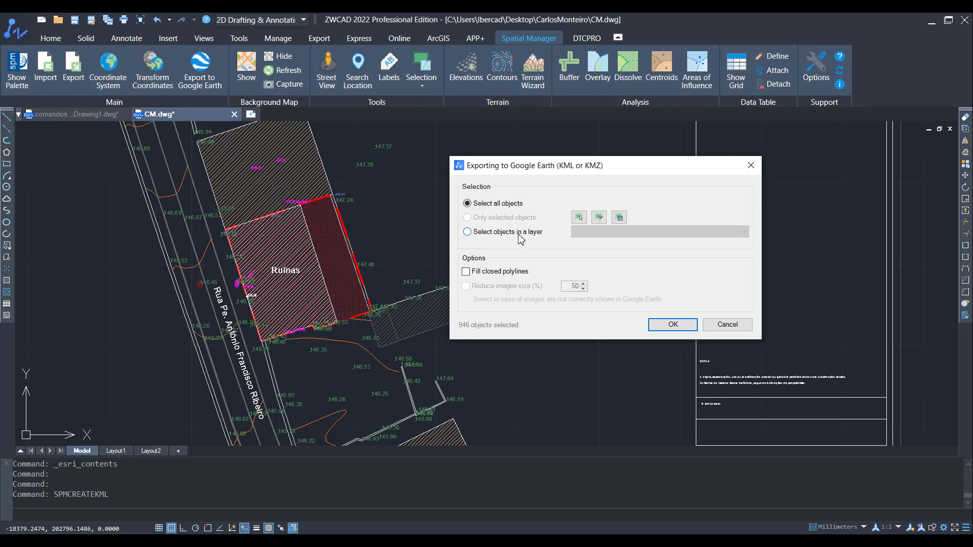
left_click(502, 233)
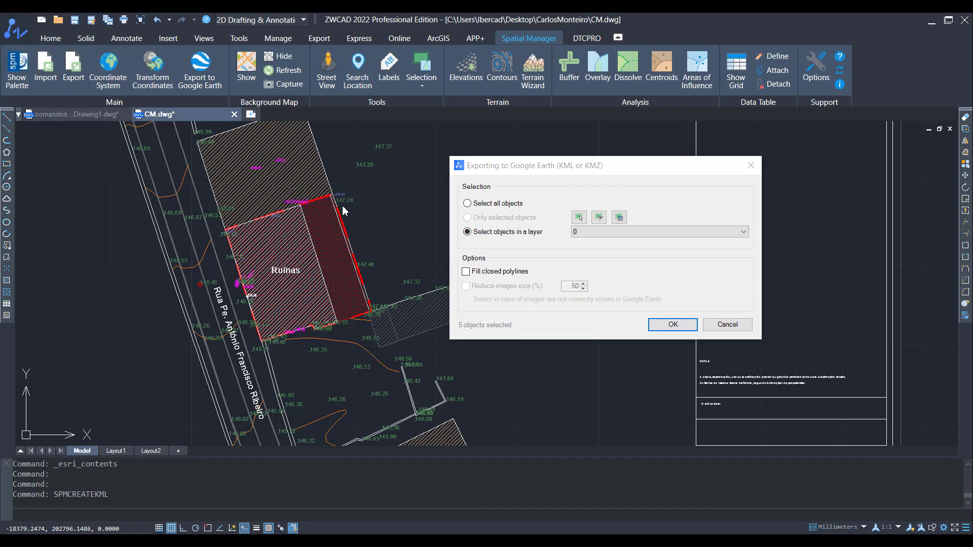
left_click(465, 272)
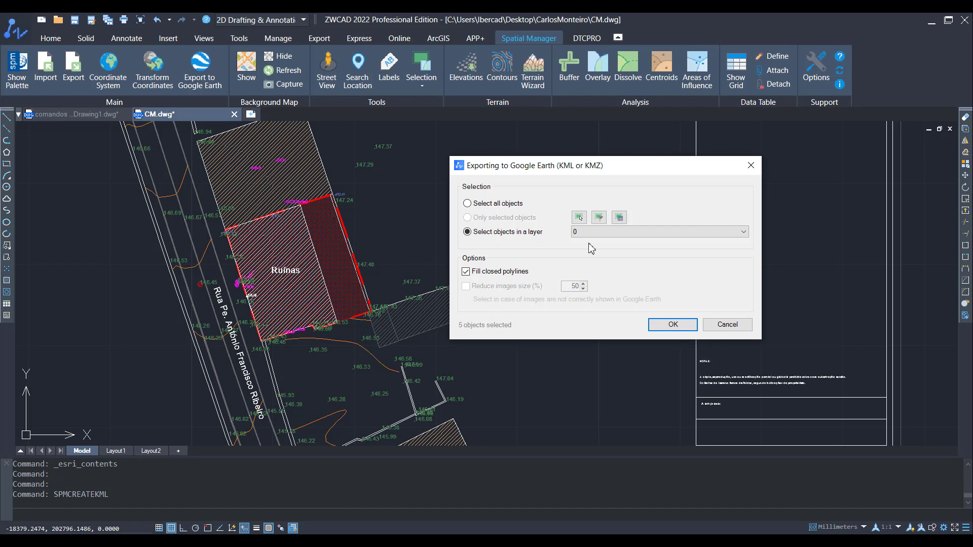
Pick layer Lev_Top_LIMITE TERRENO for export and accept the settings.
left_click(742, 234)
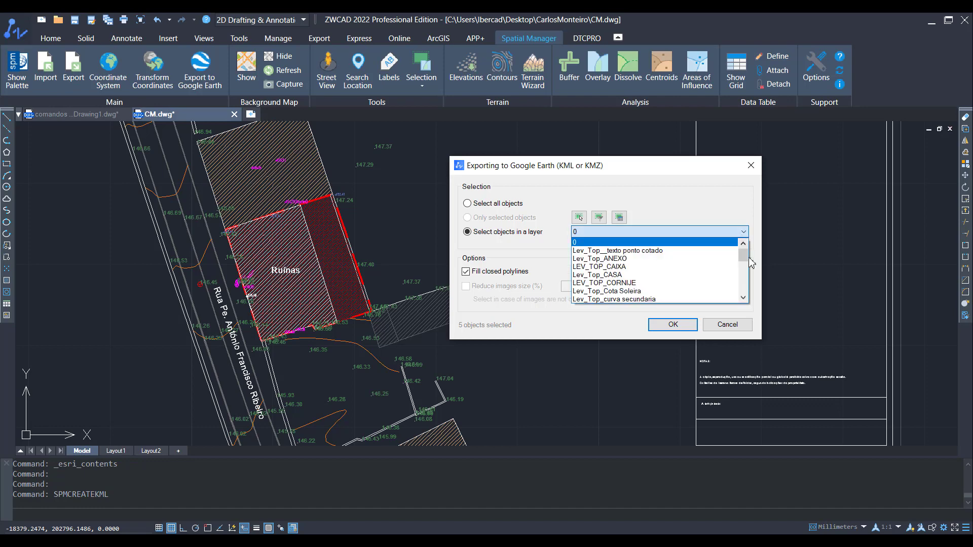
left_click(744, 298)
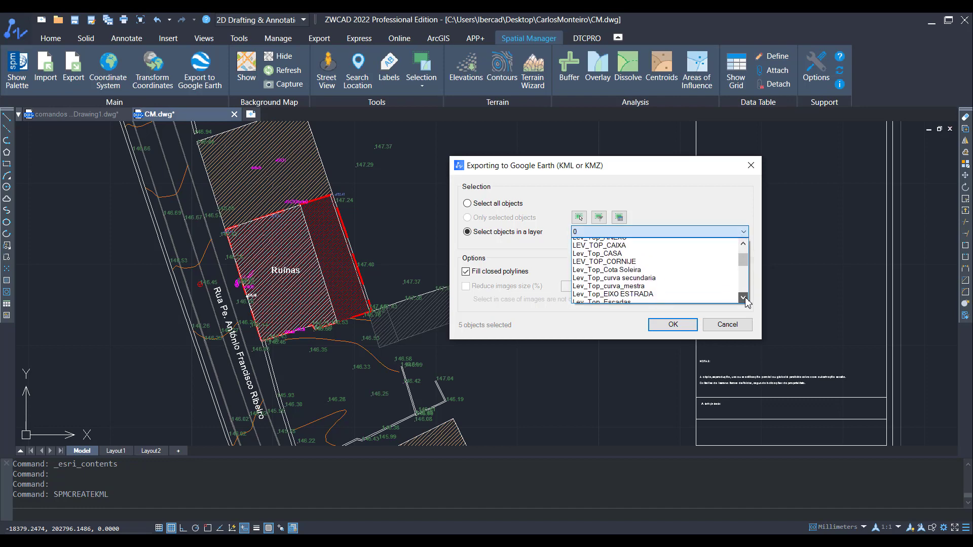
left_click(744, 298)
left_click(744, 298)
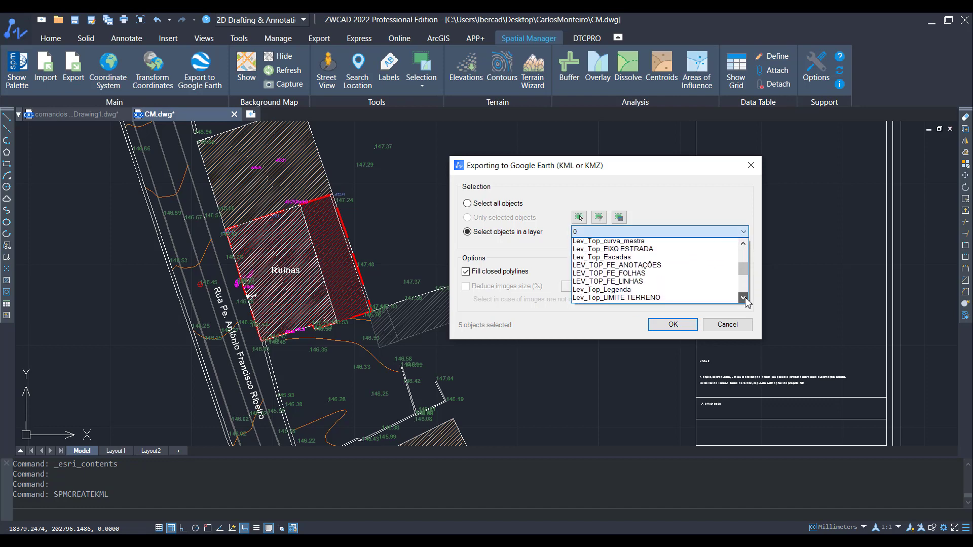
left_click(744, 298)
scroll(710, 277, "down", 1)
scroll(674, 264, "down", 1)
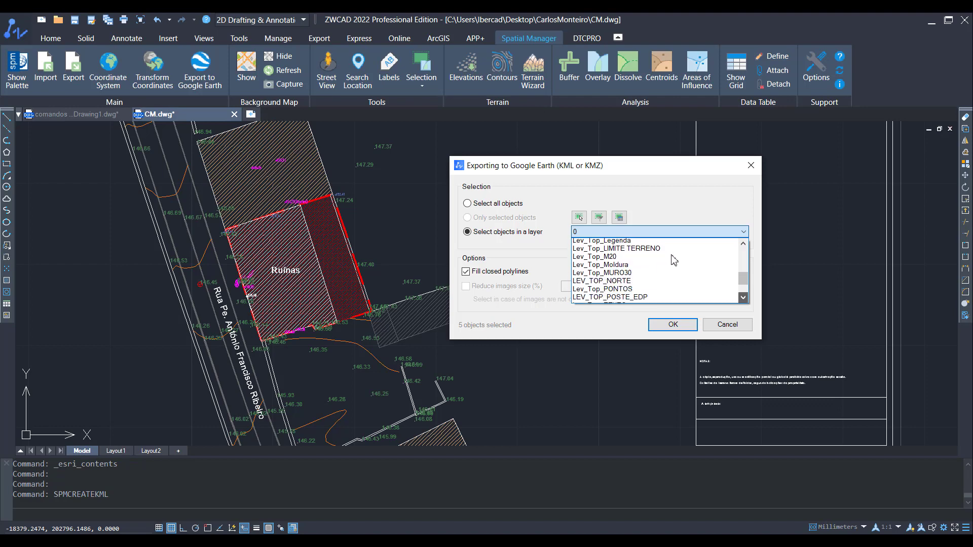
scroll(667, 253, "down", 1)
scroll(675, 256, "down", 2)
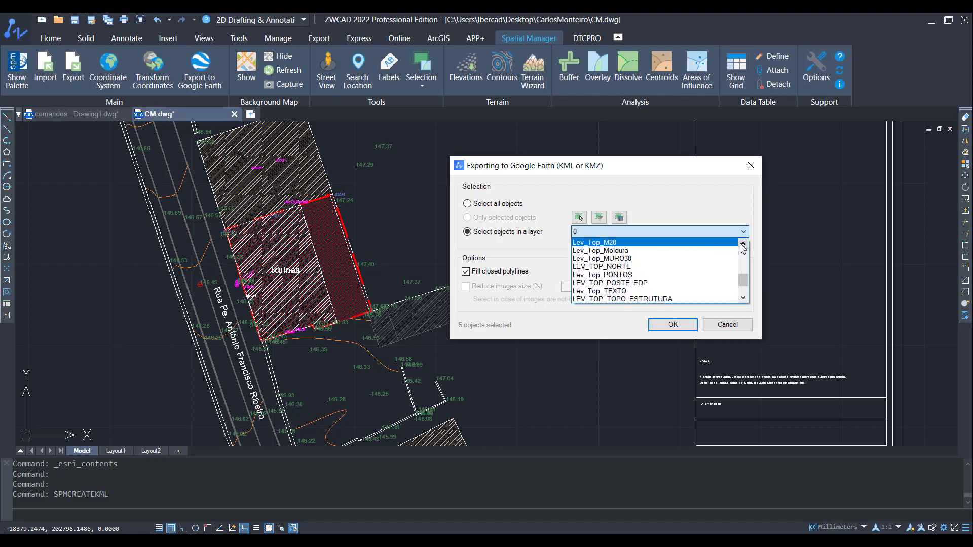
scroll(687, 257, "up", 1)
scroll(697, 255, "up", 2)
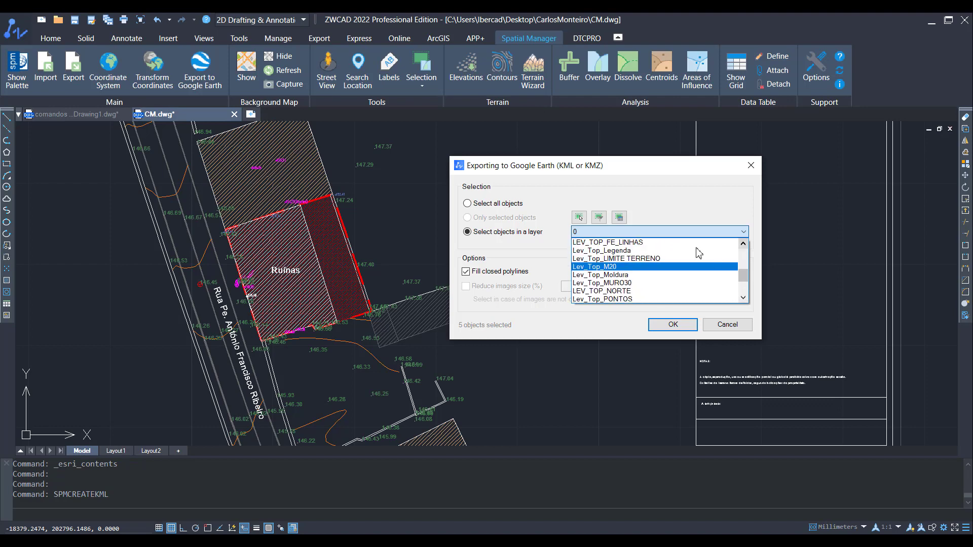
left_click(661, 260)
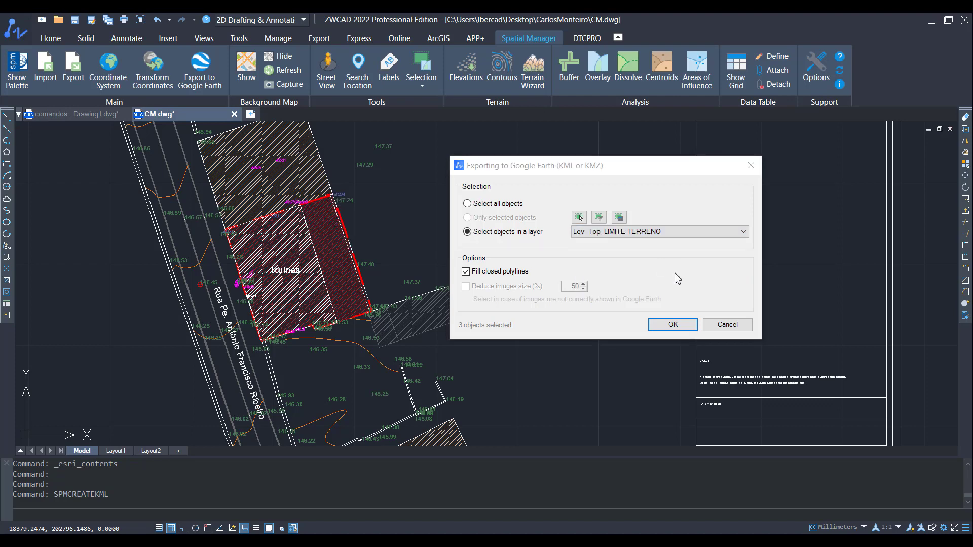
left_click(681, 327)
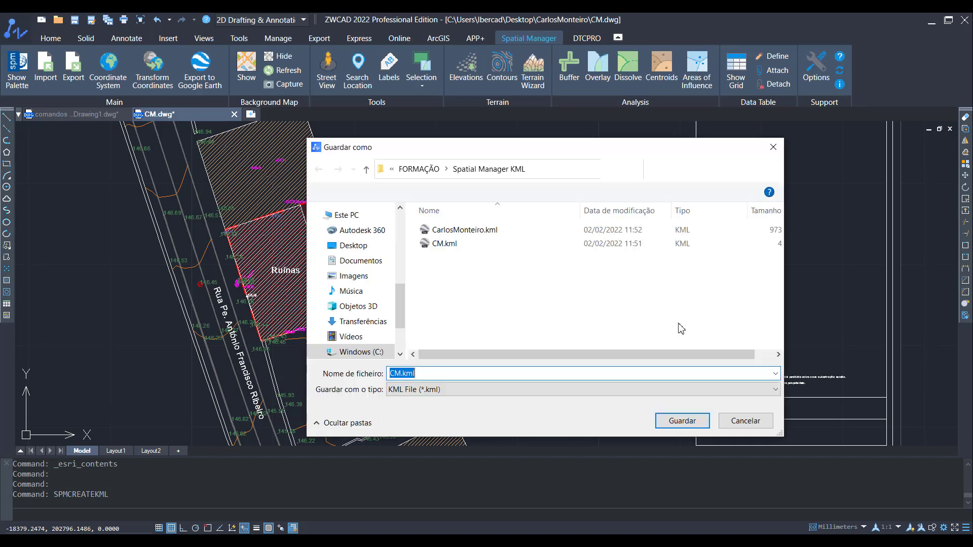
Save as CM.kml, overwrite the existing file, and open it in Google Earth.
left_click(675, 422)
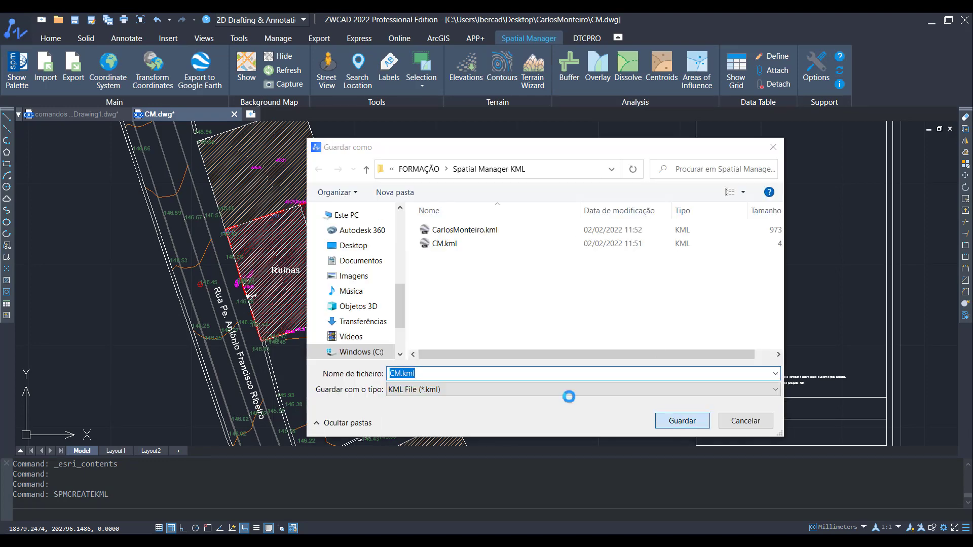
left_click(517, 282)
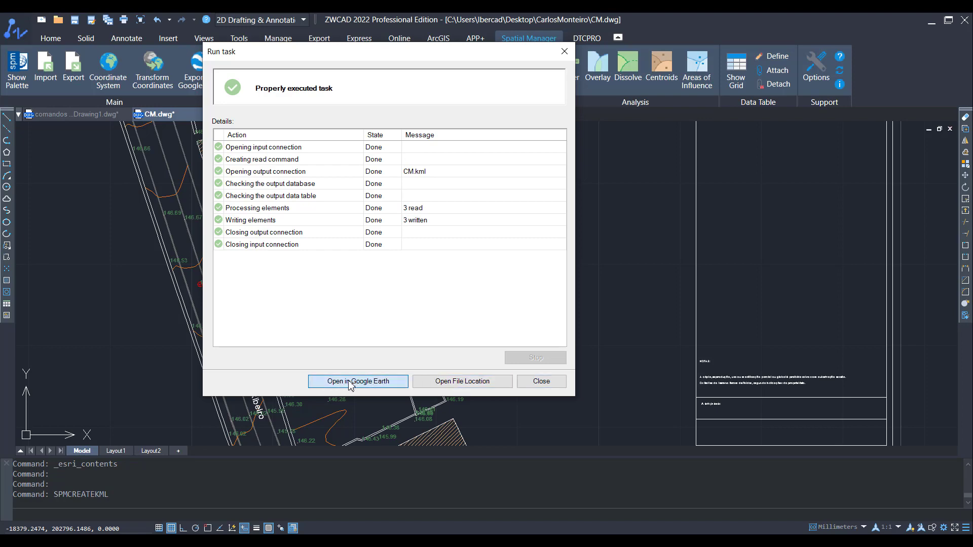
left_click(349, 387)
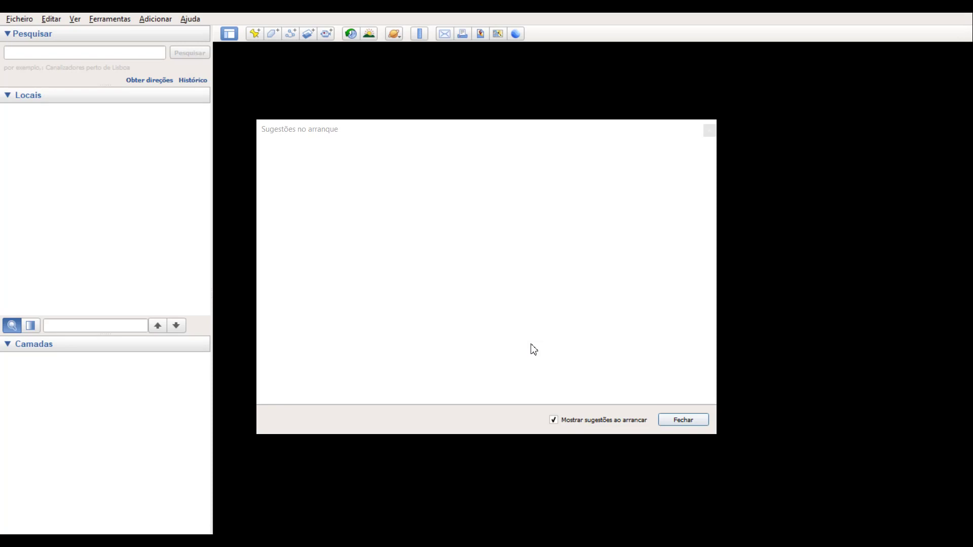
Close the Google Earth startup tips so CM.kml loads and flies into view.
left_click(694, 421)
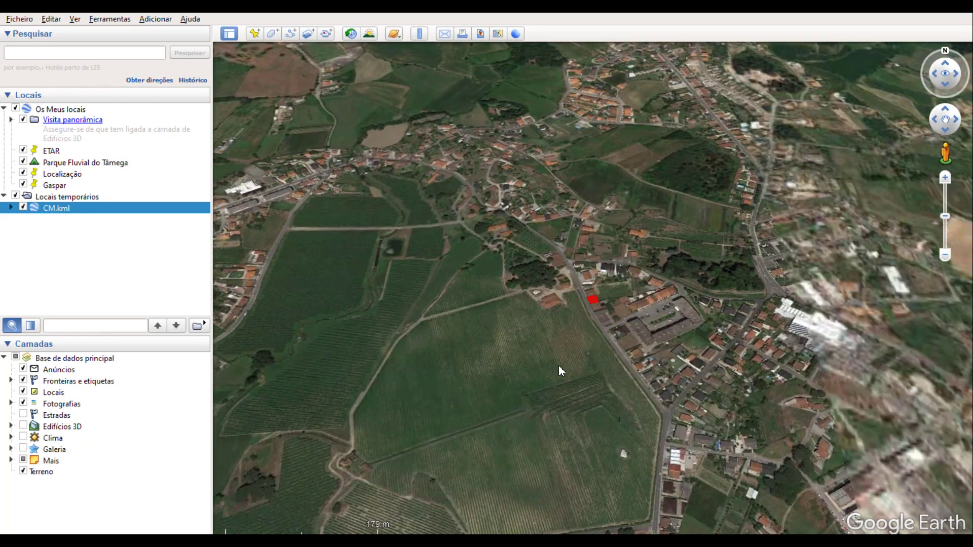
Zoom onto the red CM.kml plot and toggle its visibility off and on.
scroll(570, 354, "up", 3)
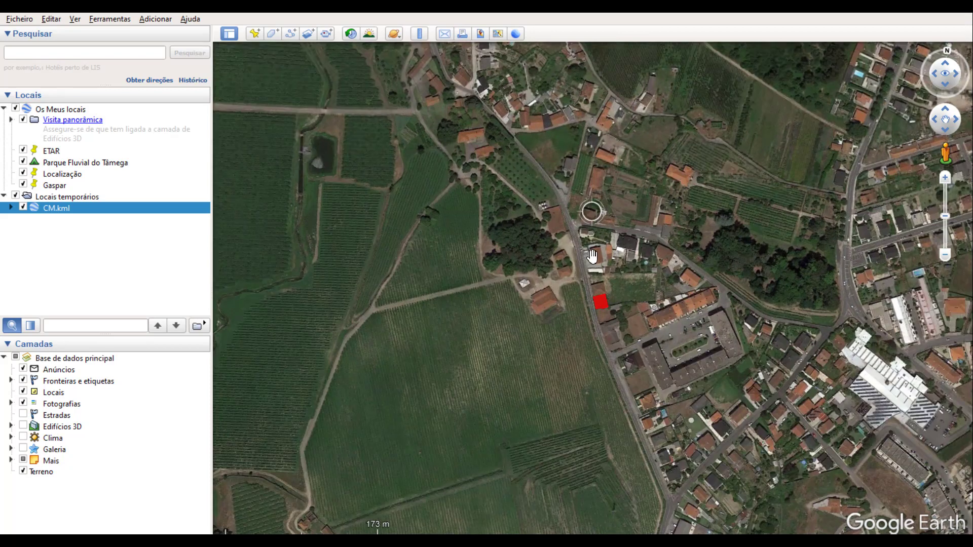
scroll(608, 345, "up", 3)
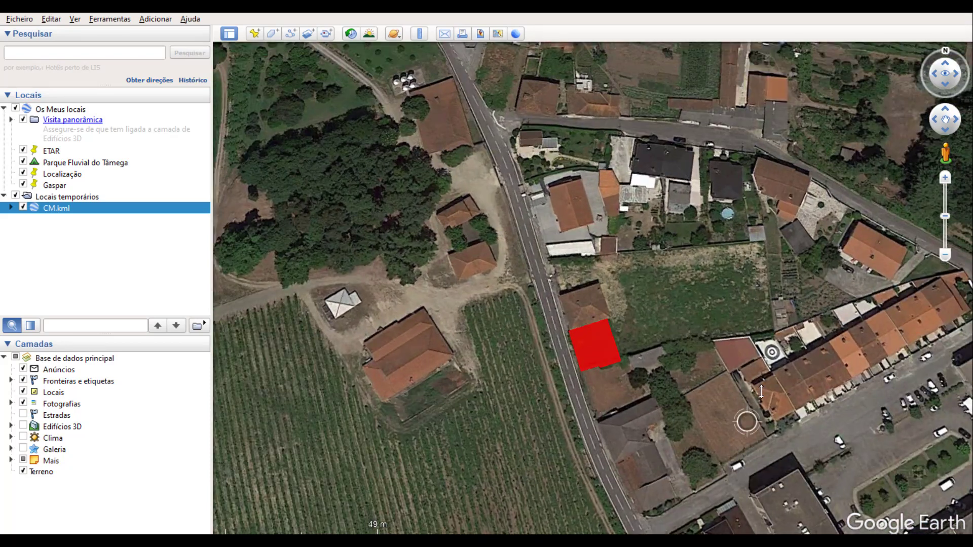
scroll(634, 335, "up", 2)
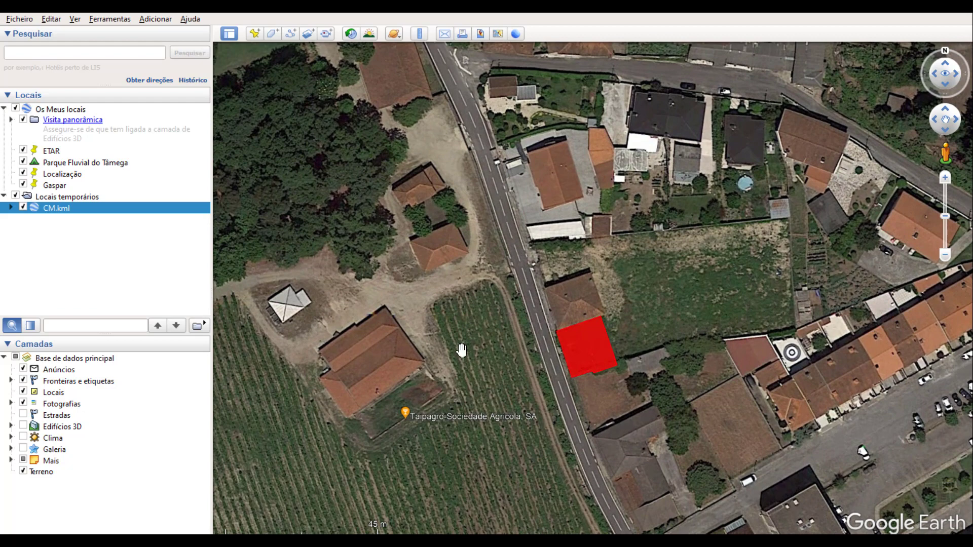
left_click(22, 208)
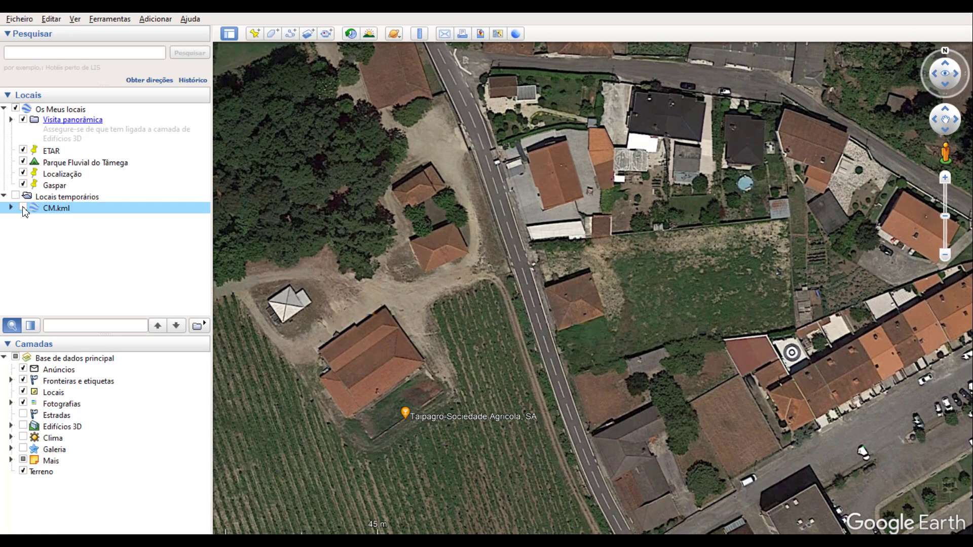
left_click(22, 208)
Hide CM.kml to inspect the bare plot up close, then show it again and zoom out.
scroll(629, 362, "up", 3)
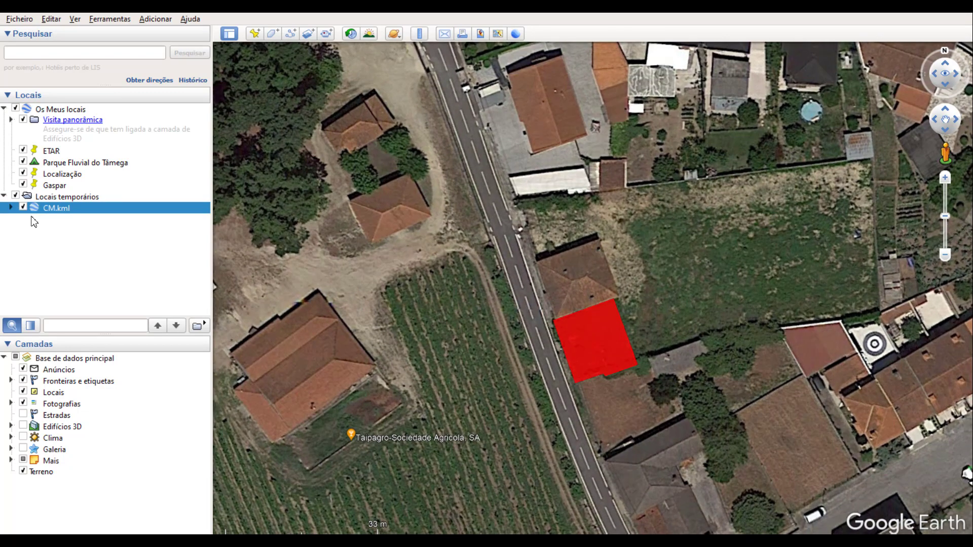
left_click(23, 207)
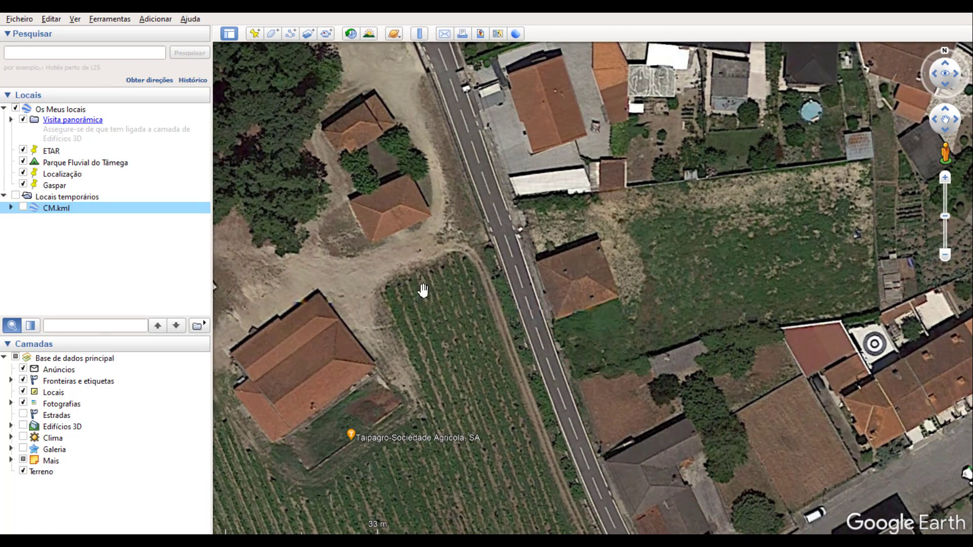
scroll(439, 301, "up", 1)
right_click_drag(626, 377, 637, 297)
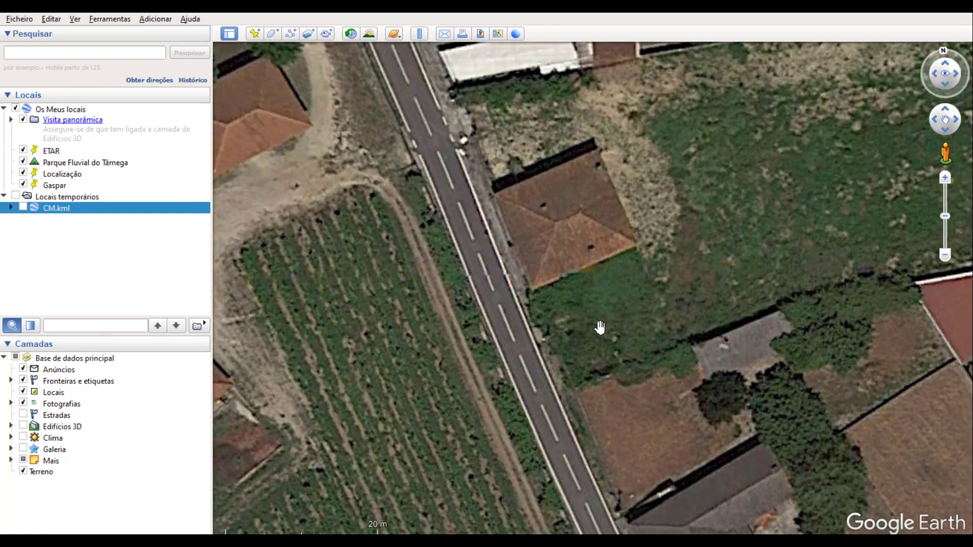
right_click_drag(596, 327, 441, 374)
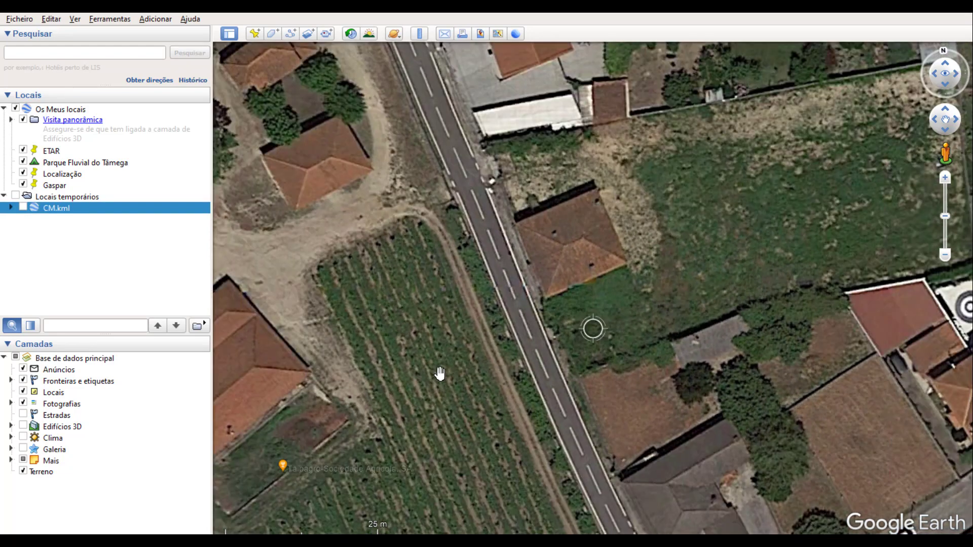
left_click(23, 208)
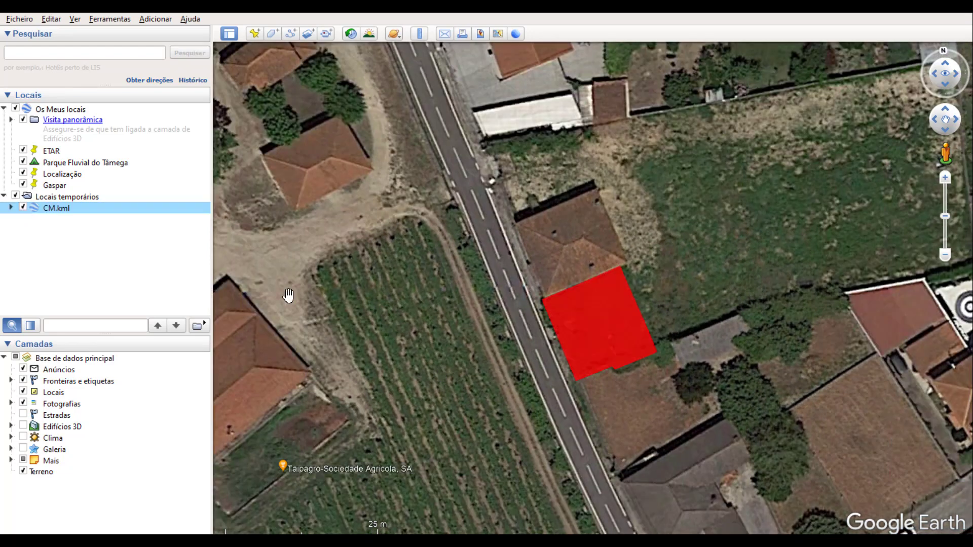
scroll(640, 395, "down", 1)
scroll(640, 394, "down", 1)
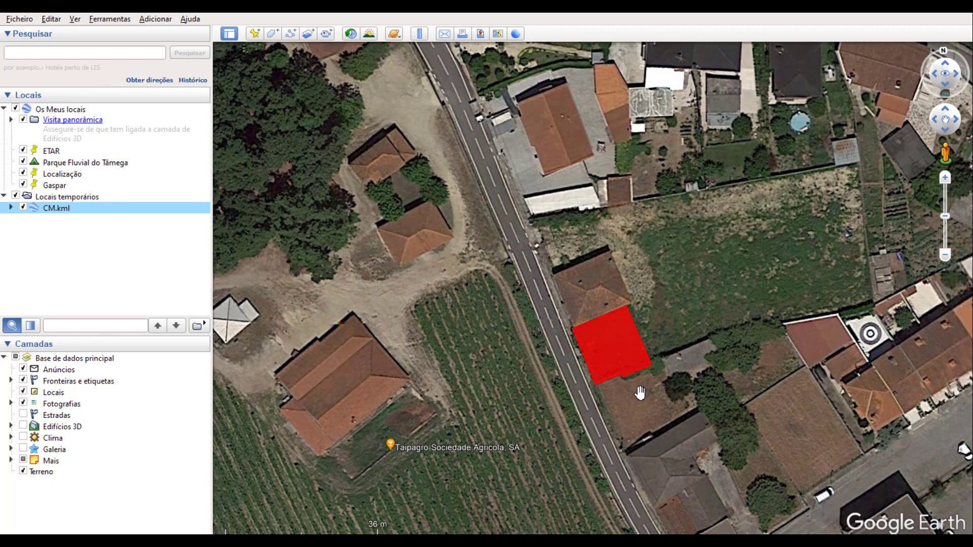
scroll(640, 394, "down", 3)
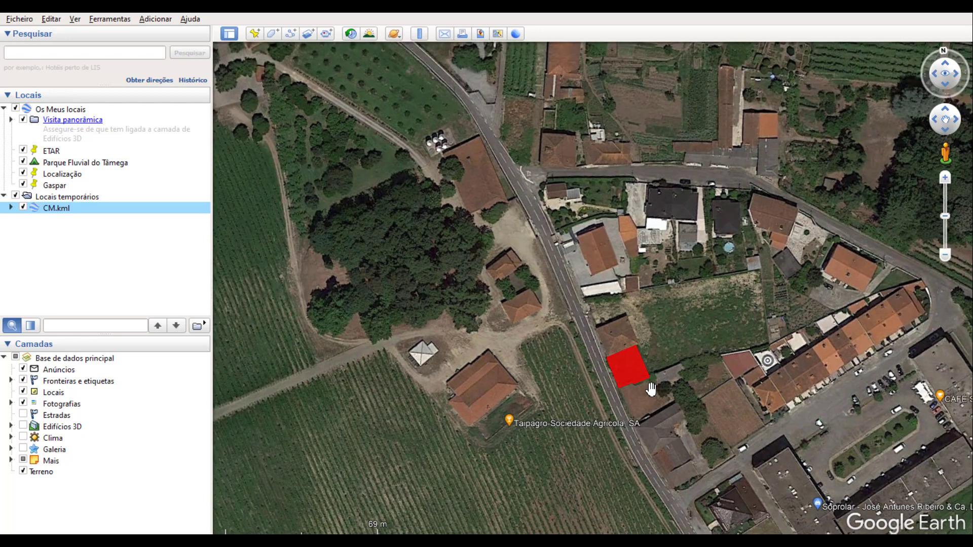